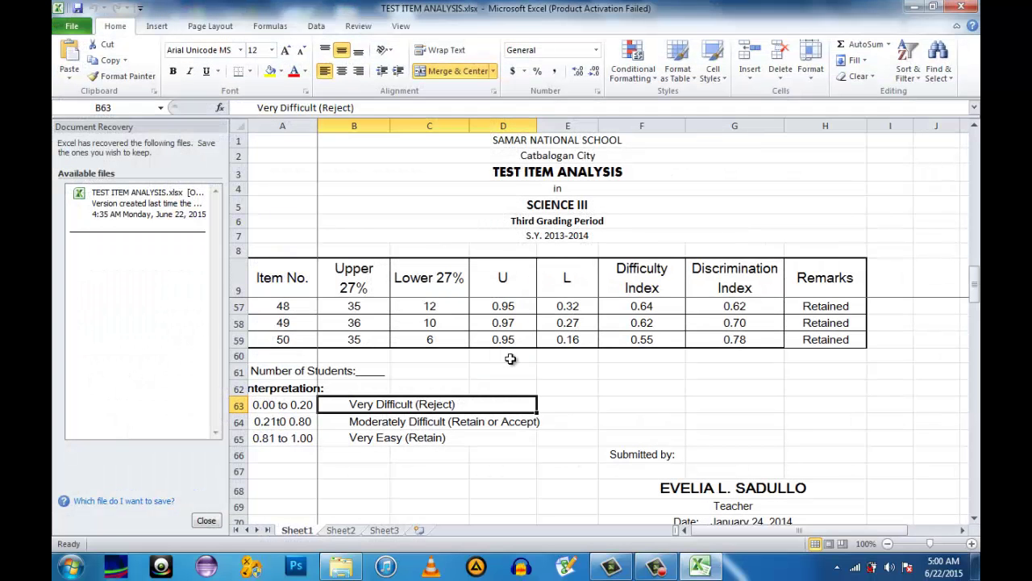
Step: Dismiss the recovered files list and cancel the Office activation wizard, leaving the worksheet at its first item rows
left_click(207, 521)
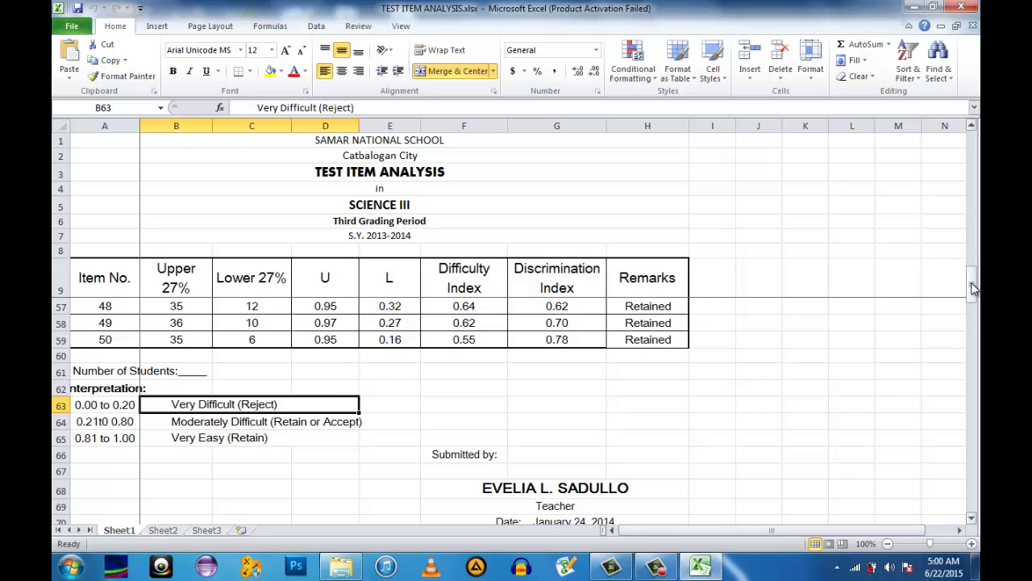
left_click_drag(974, 287, 974, 127)
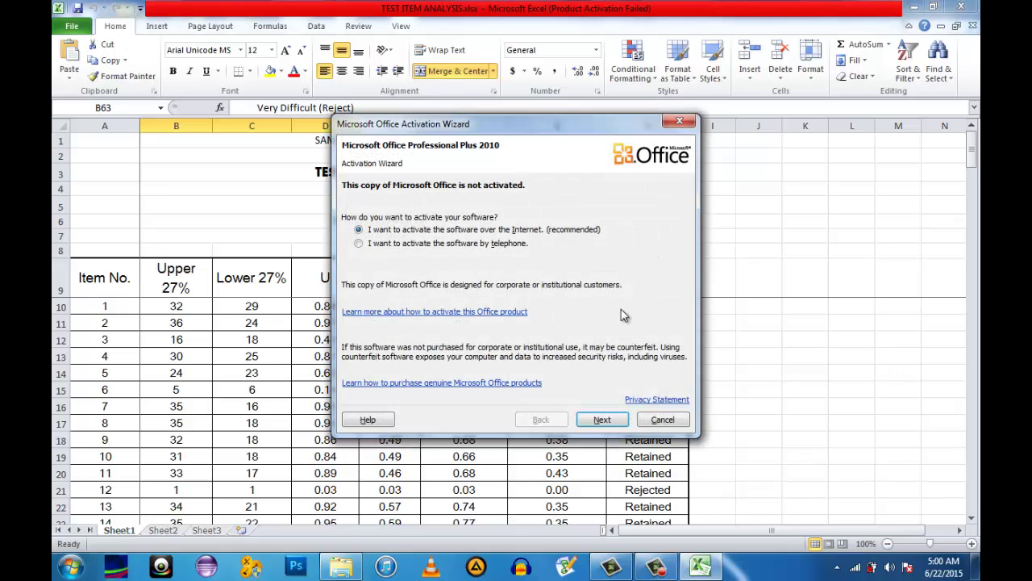
left_click(662, 419)
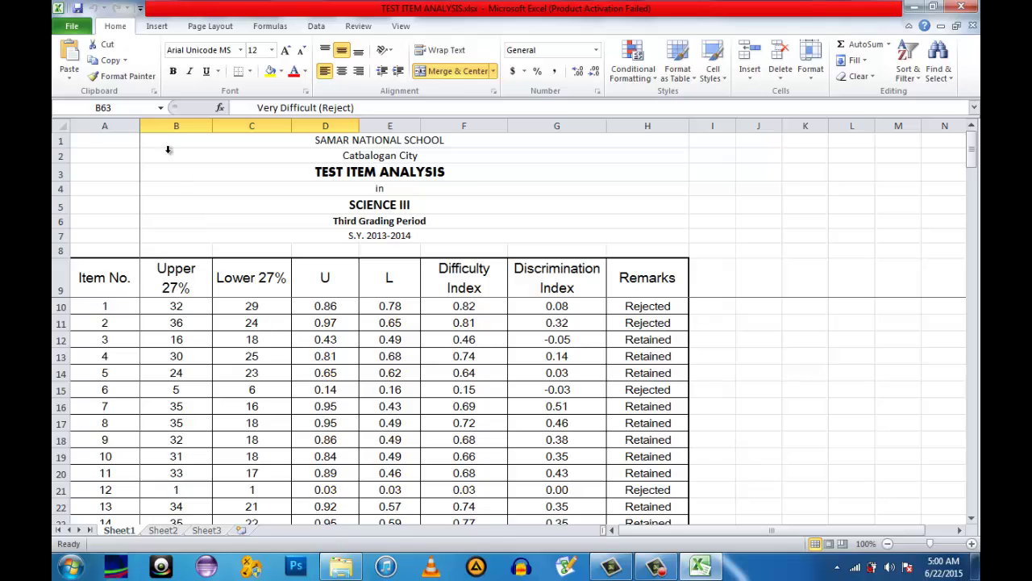
Step: Save the workbook as a PDF named TEST ITEM ANALYSIS.pdf in the school files folder
left_click(71, 28)
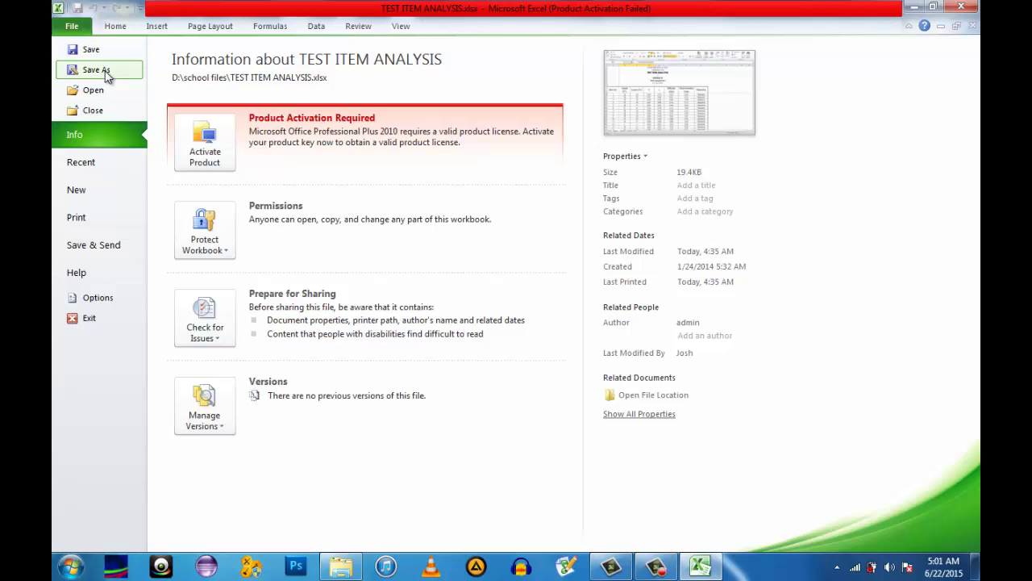
key("Escape")
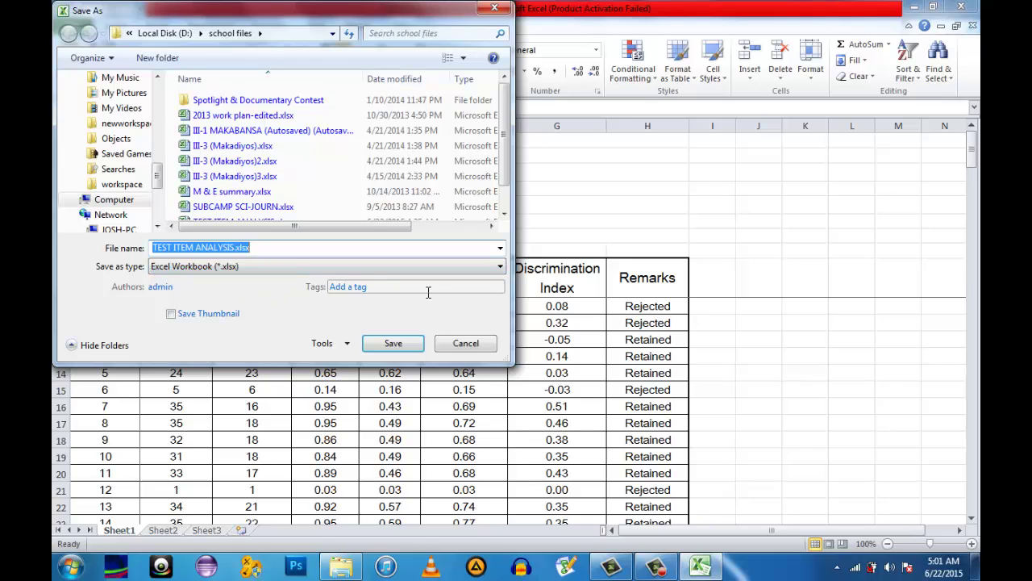
left_click(500, 267)
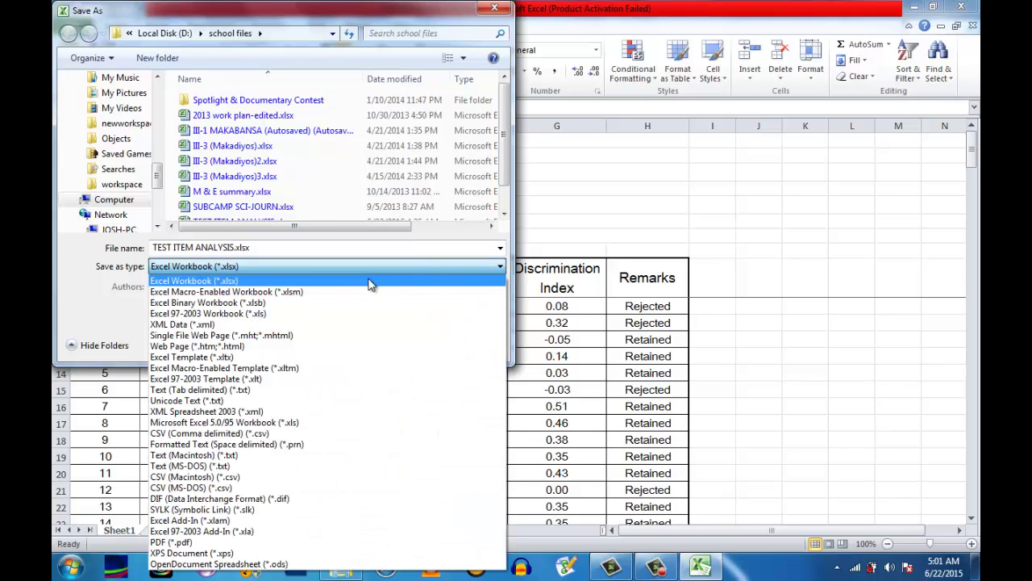
left_click(186, 543)
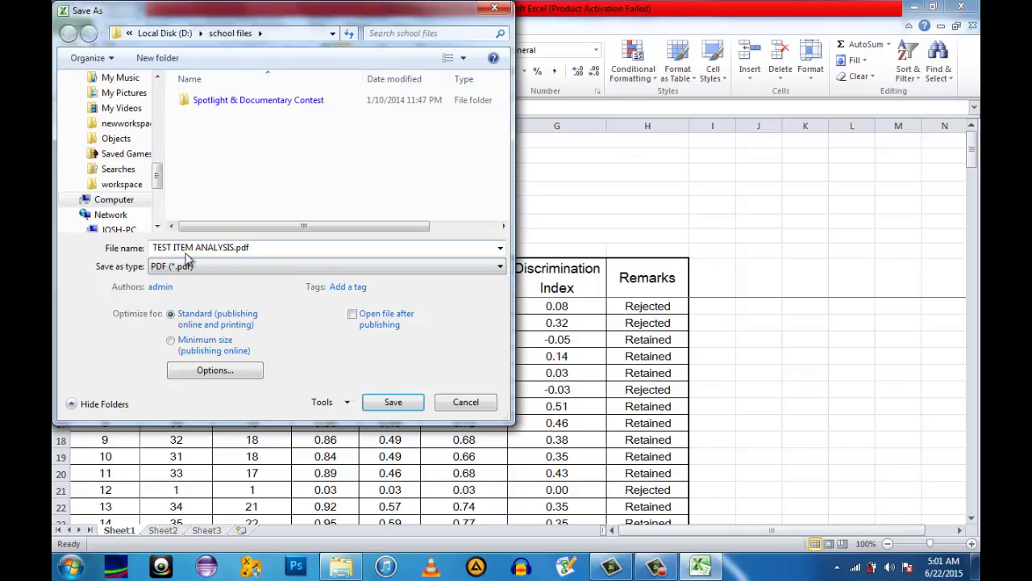
left_click(403, 412)
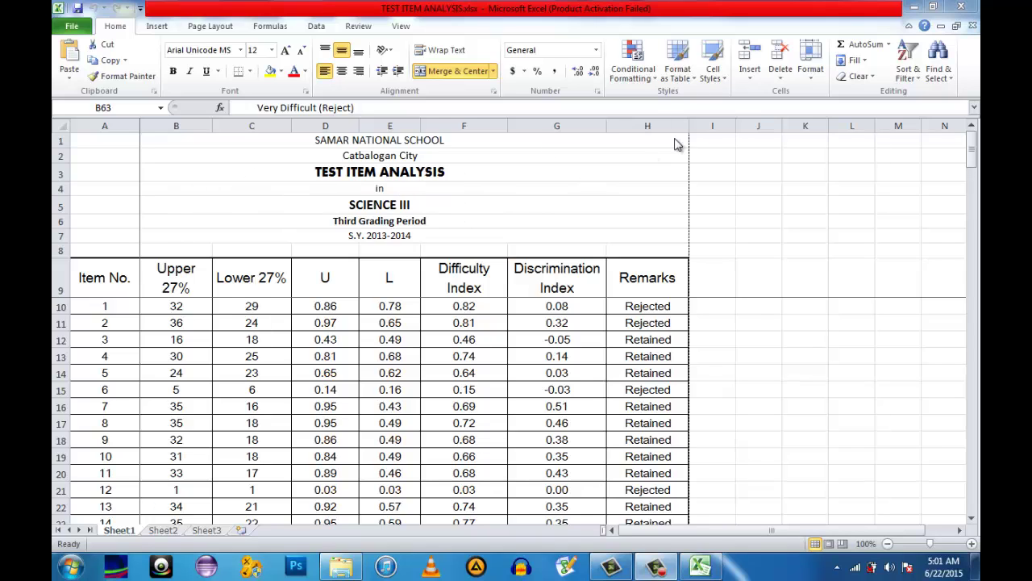
Step: Close the workbook and open TEST ITEM ANALYSIS.pdf from the school files folder in Foxit Reader, at its first page
left_click(961, 8)
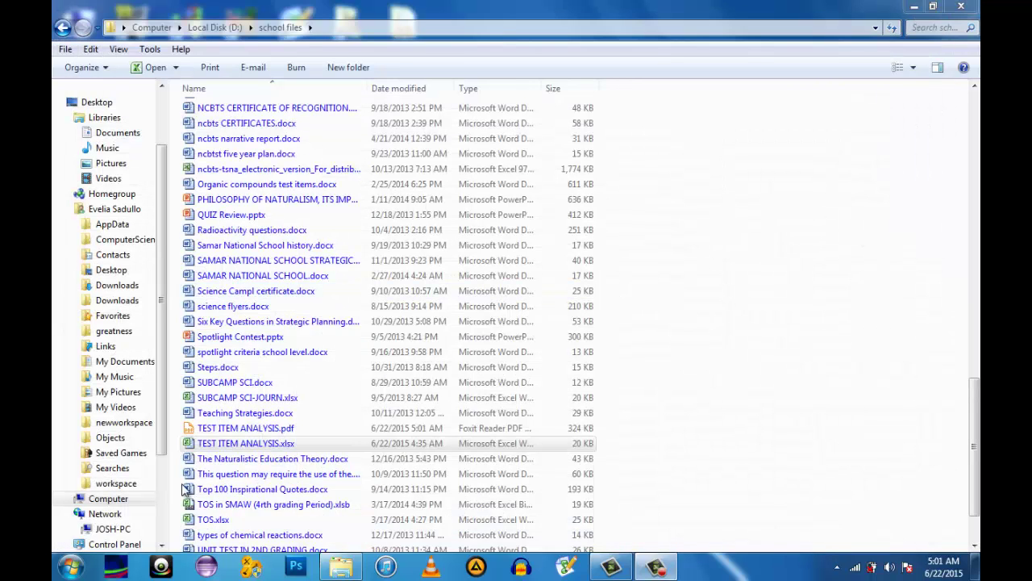
double_click(202, 429)
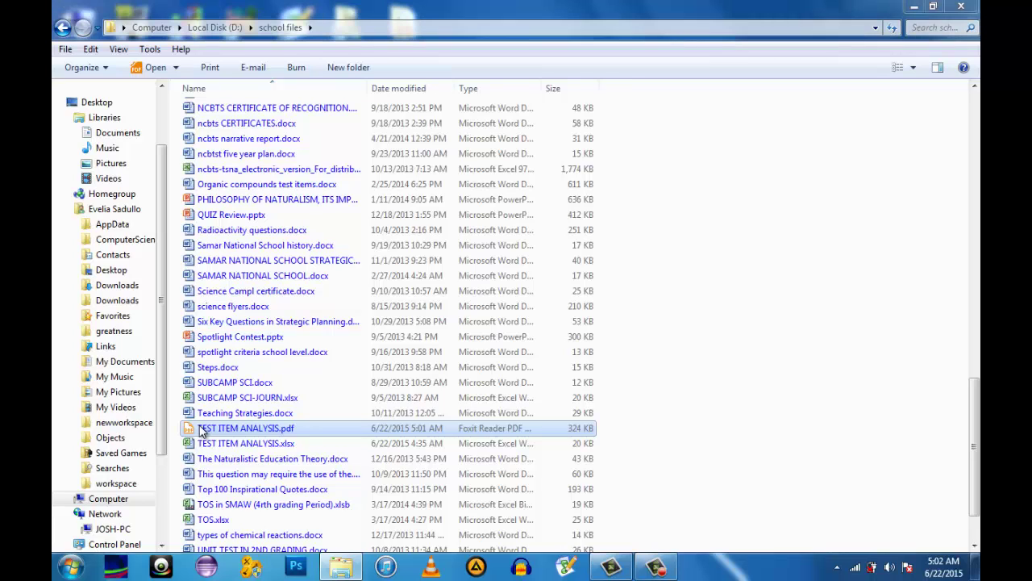
double_click(202, 430)
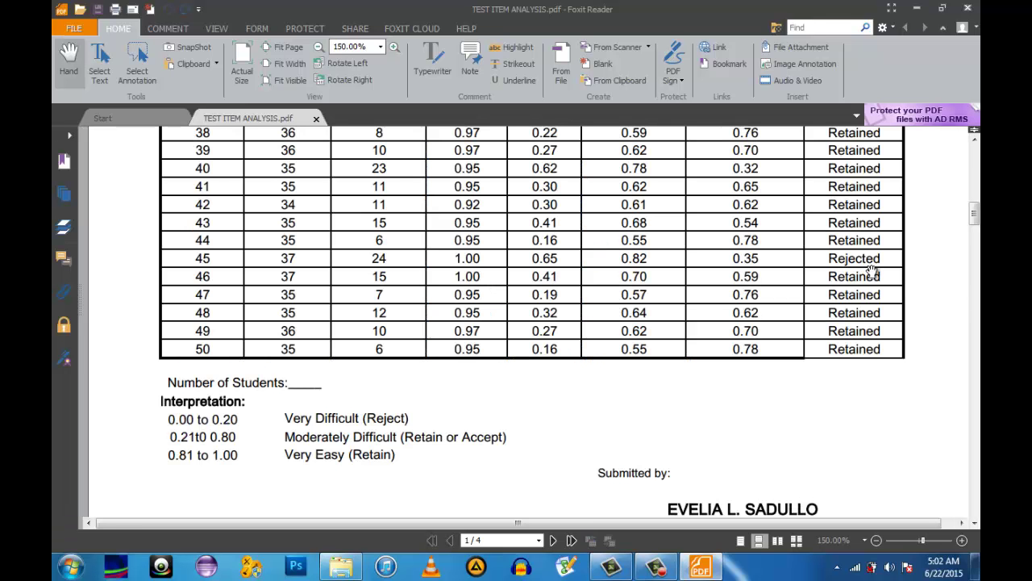
left_click_drag(975, 216, 976, 158)
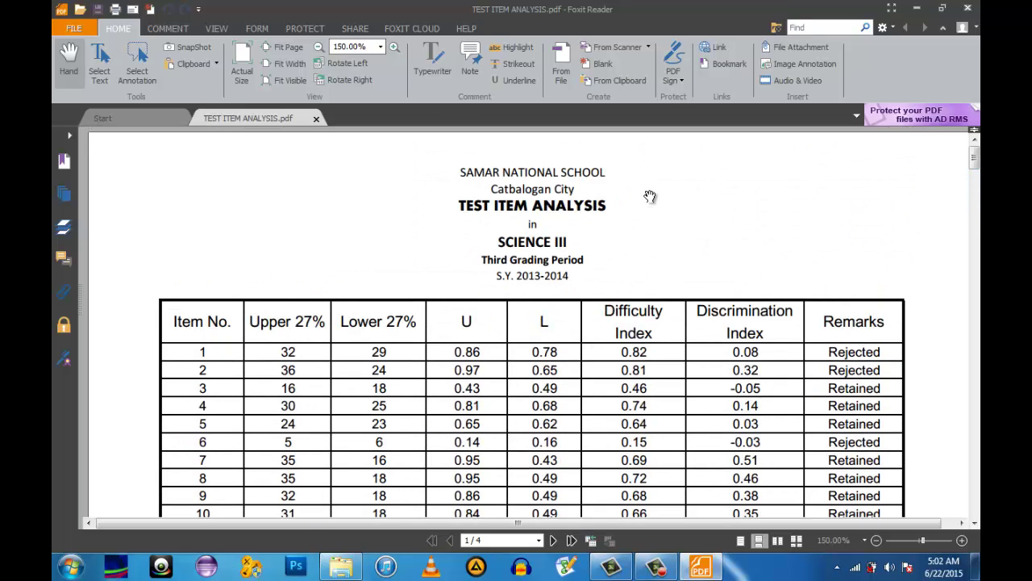
Step: Take a snapshot of the PDF from the school heading through the interpretation legend and copy it as a graphic
left_click(192, 50)
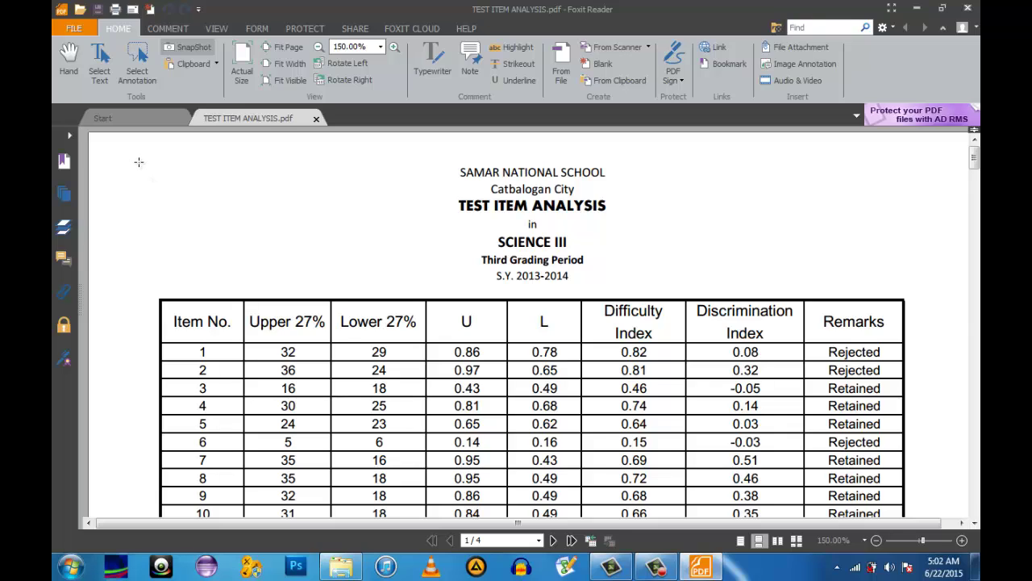
left_click_drag(138, 161, 917, 456)
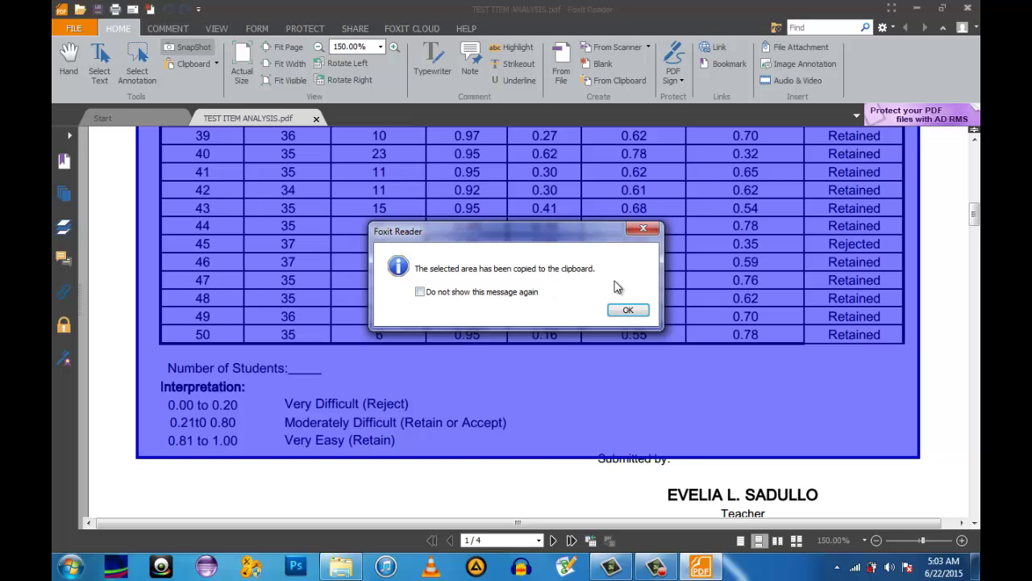
left_click(627, 312)
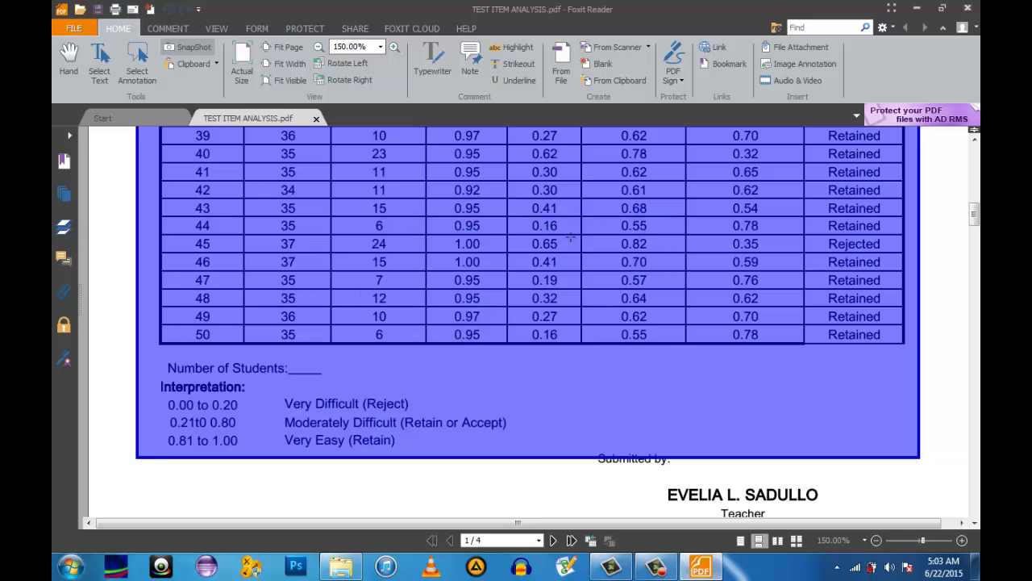
right_click(503, 174)
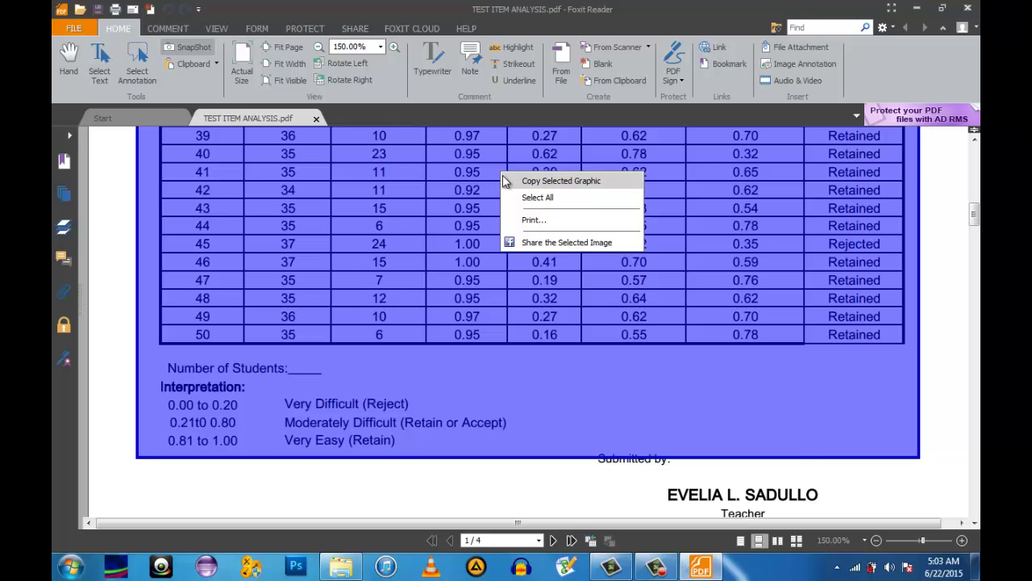
left_click(524, 181)
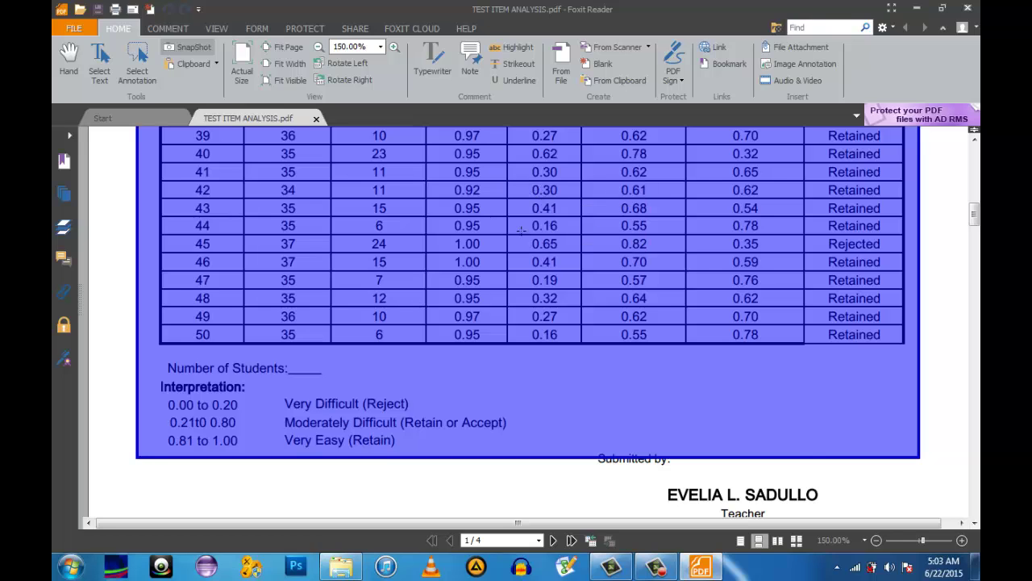
Step: Switch to Paint and paste the copied snapshot onto the blank canvas
left_click(71, 568)
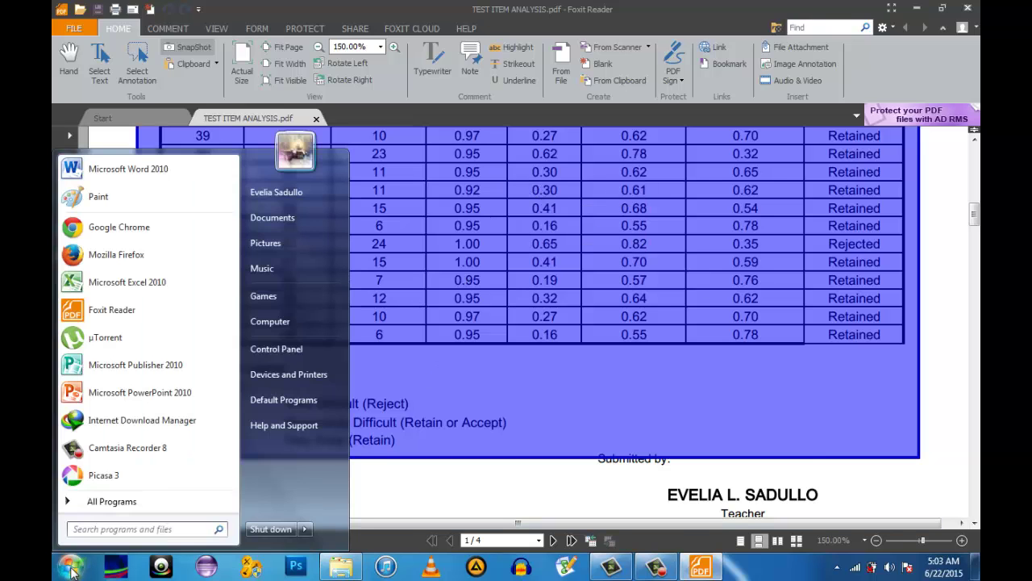
left_click(159, 201)
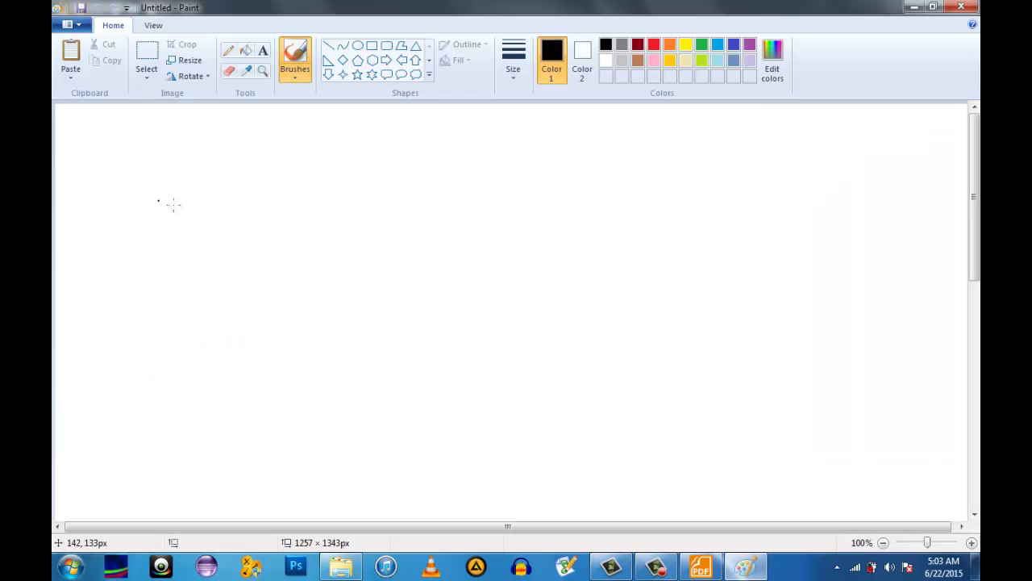
left_click(71, 74)
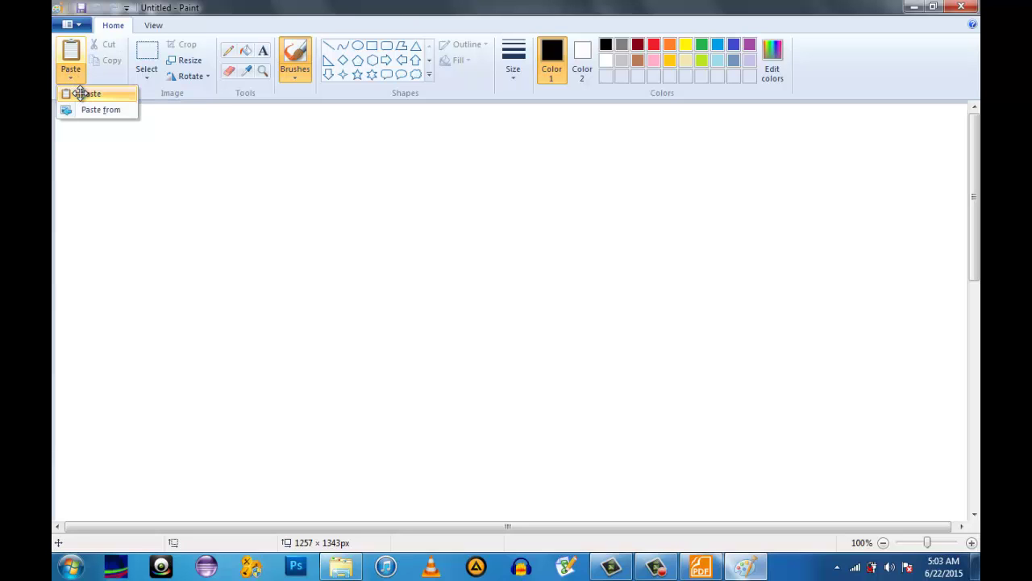
left_click(79, 91)
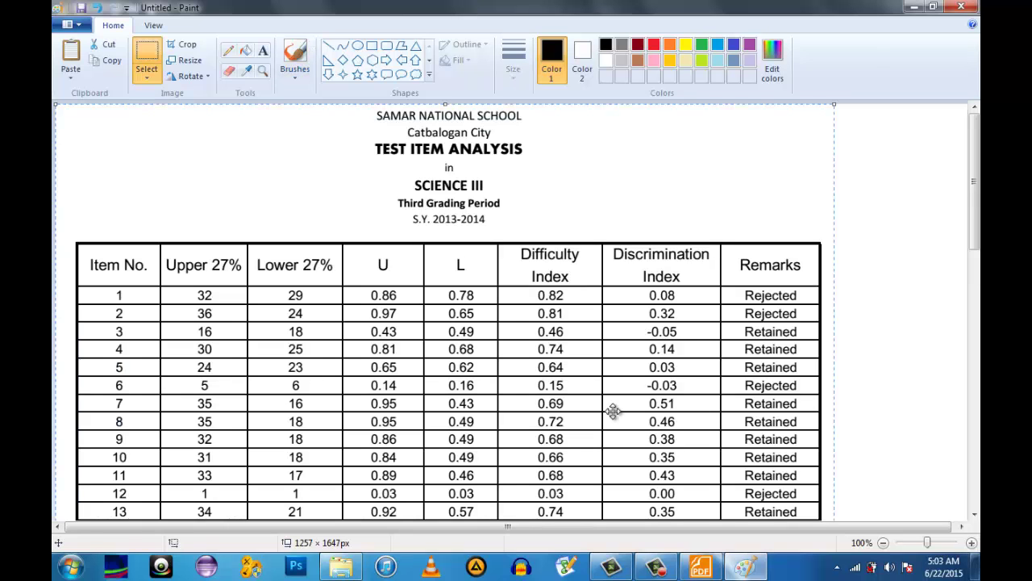
Step: Save the pasted image as a JPEG picture named Test Item Analysis in the My Pictures folder
left_click_drag(975, 194, 976, 142)
left_click(78, 28)
mouse_move(107, 150)
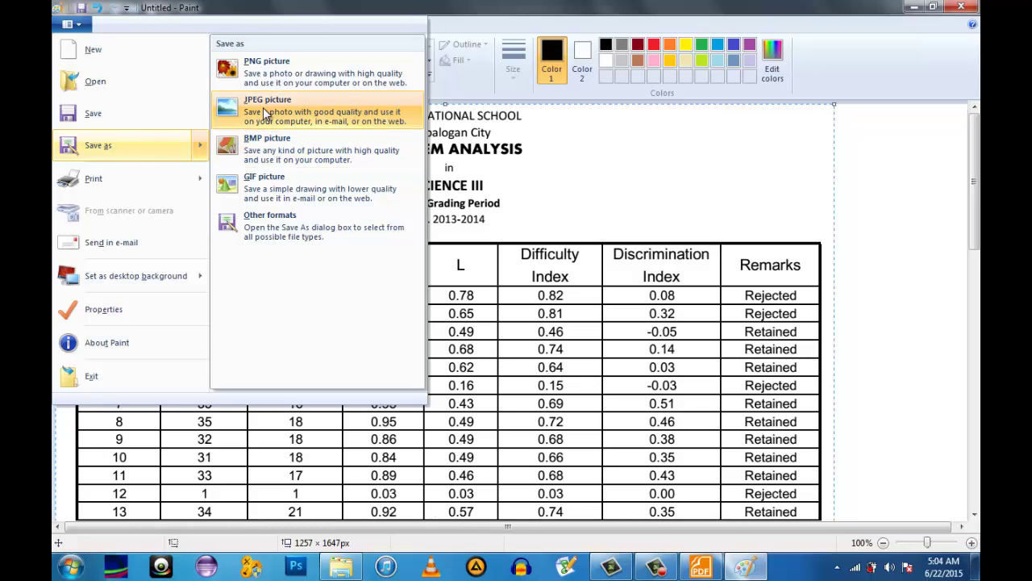
key("Escape")
key("Escape")
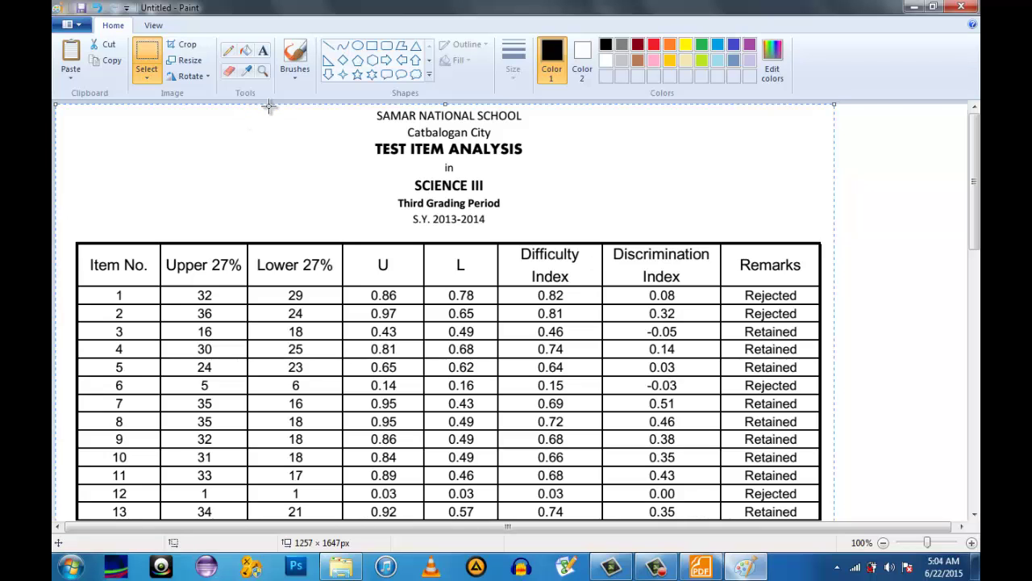
left_click(392, 167)
key("ctrl+s")
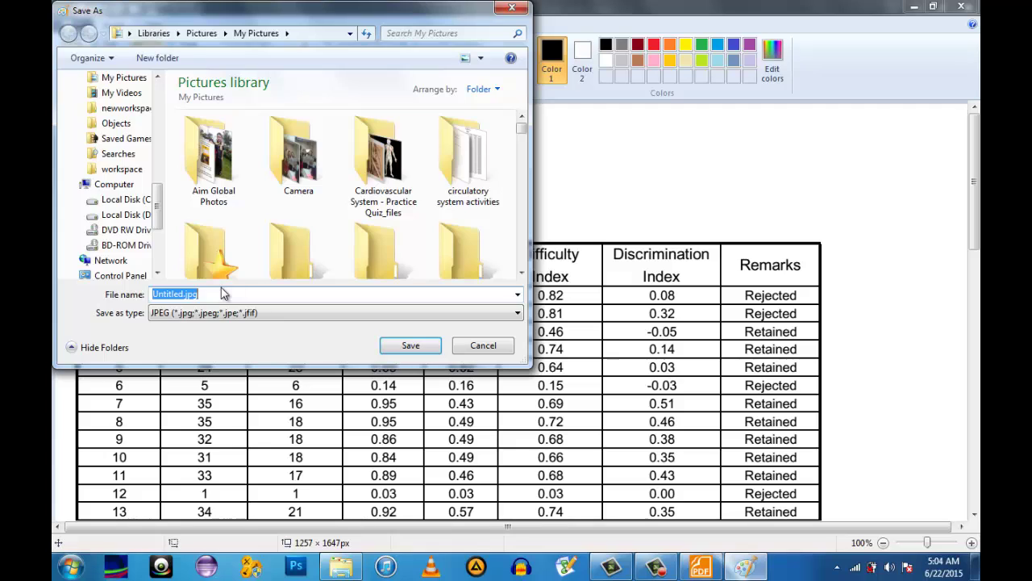
key("BackSpace")
type("Test I")
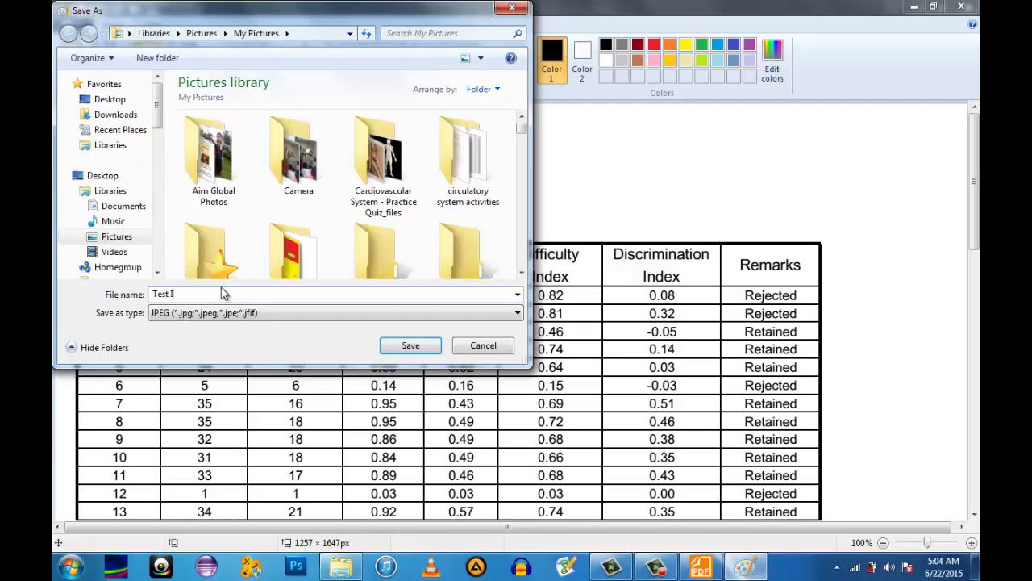
type("tem A")
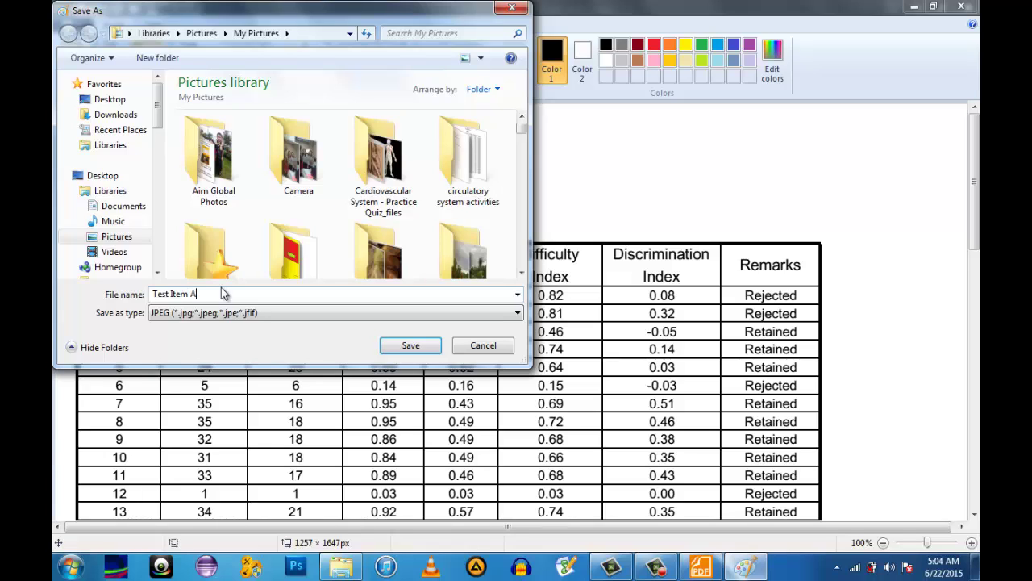
type("nalysis")
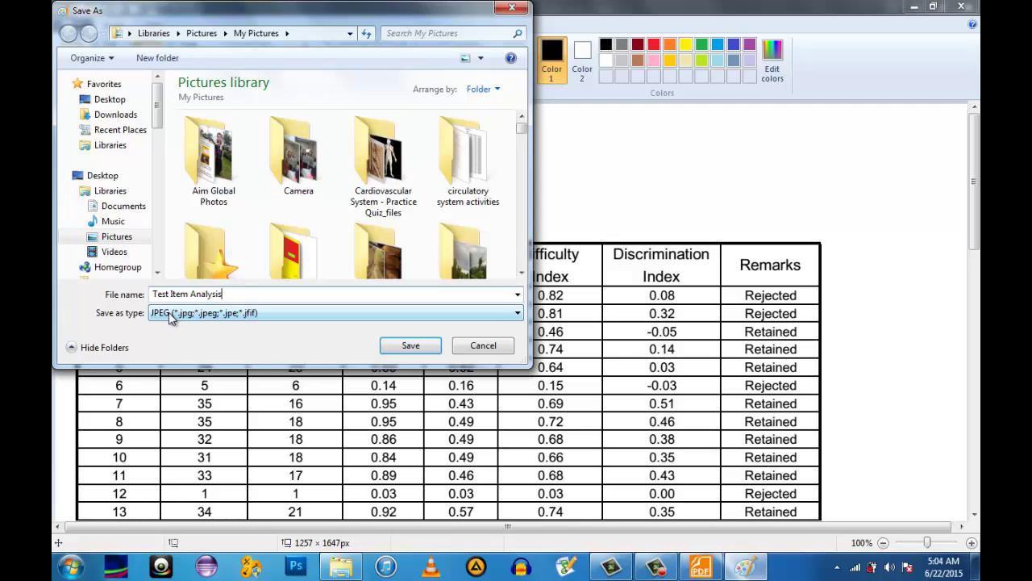
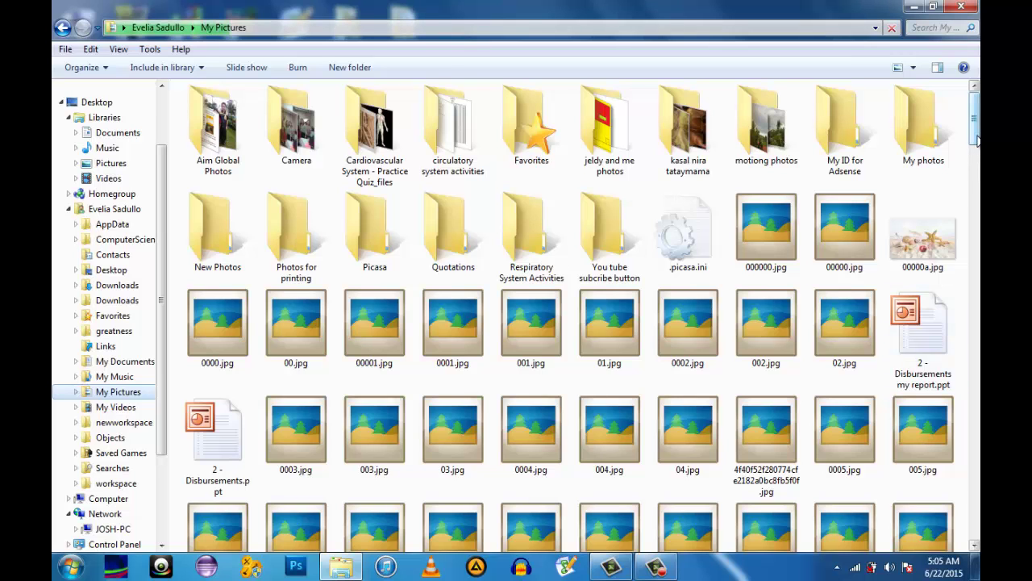
Step: Find Test Item Analysis.jpg in the My Pictures folder, preview the image and close the preview
scroll(978, 140, "down", 5)
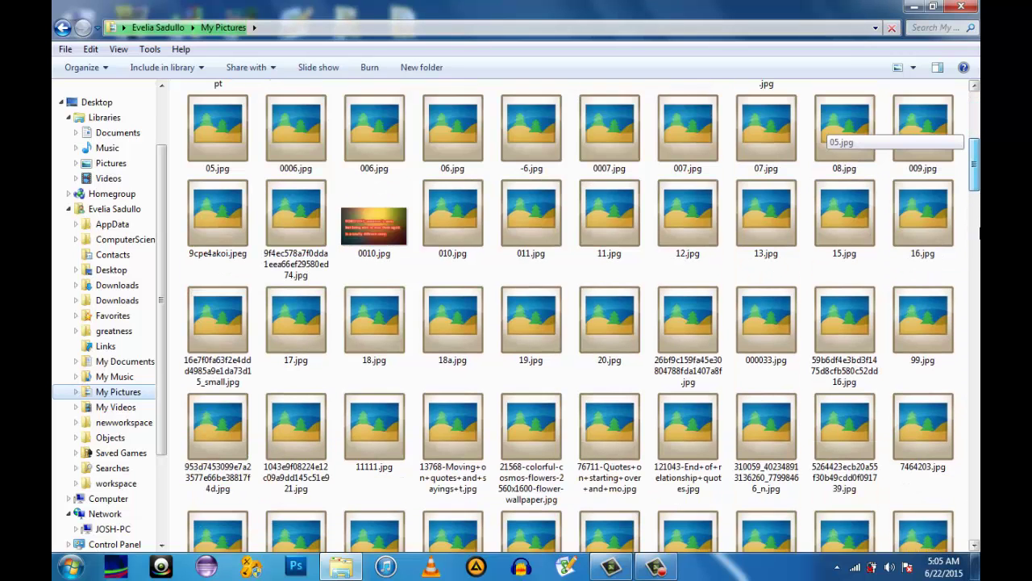
left_click_drag(975, 142, 975, 230)
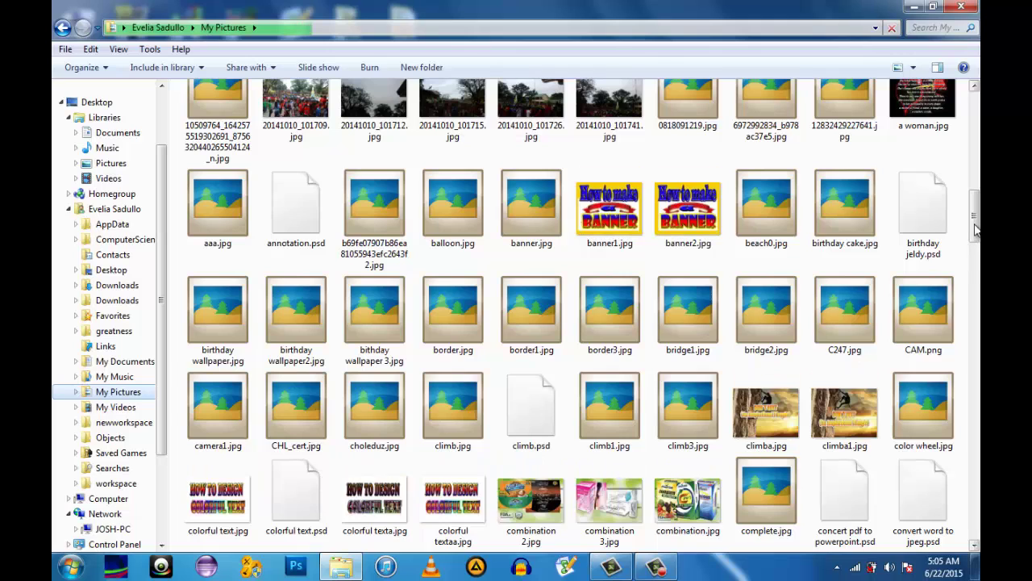
left_click(978, 264)
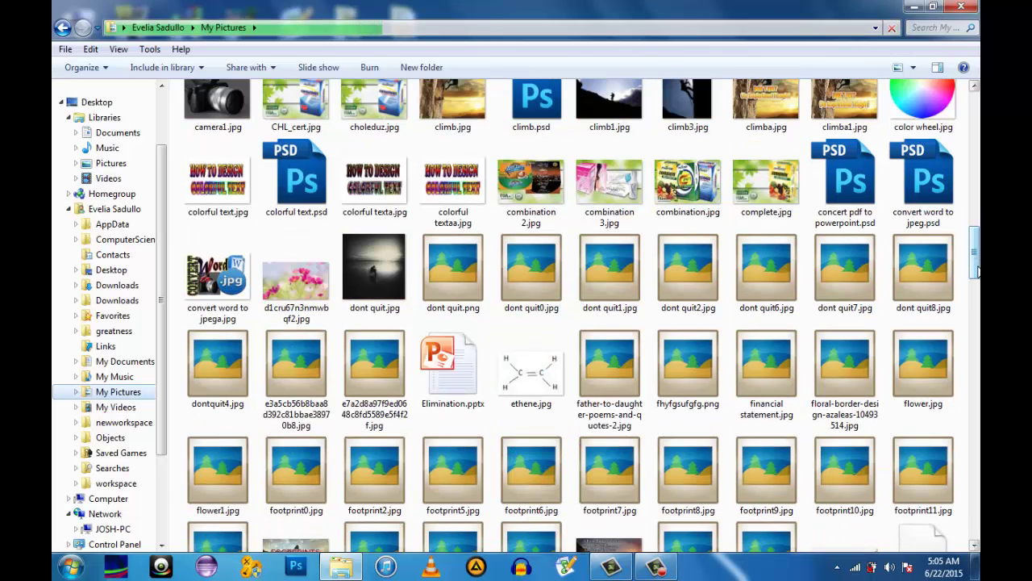
scroll(979, 315, "down", 6)
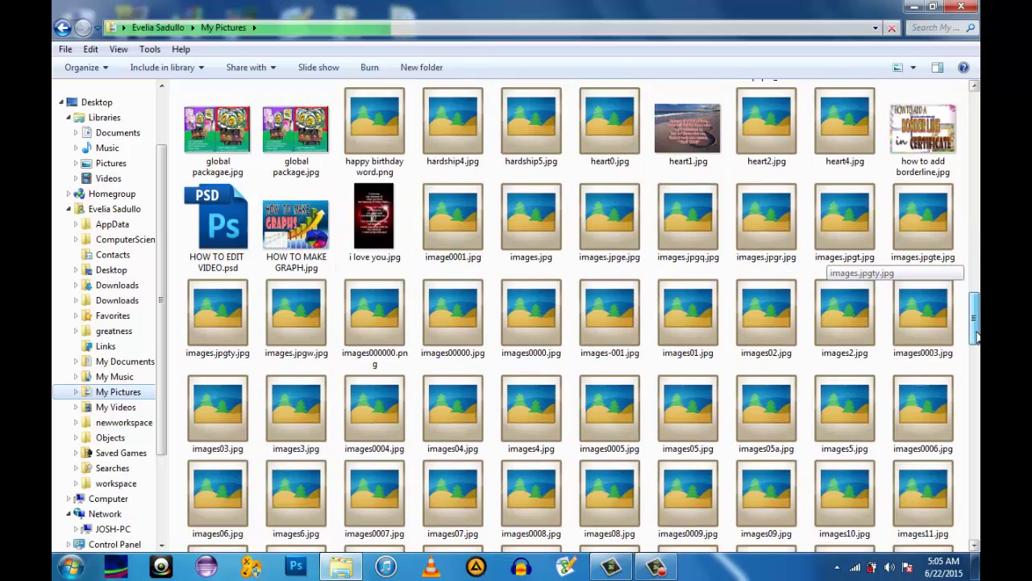
left_click_drag(978, 337, 975, 463)
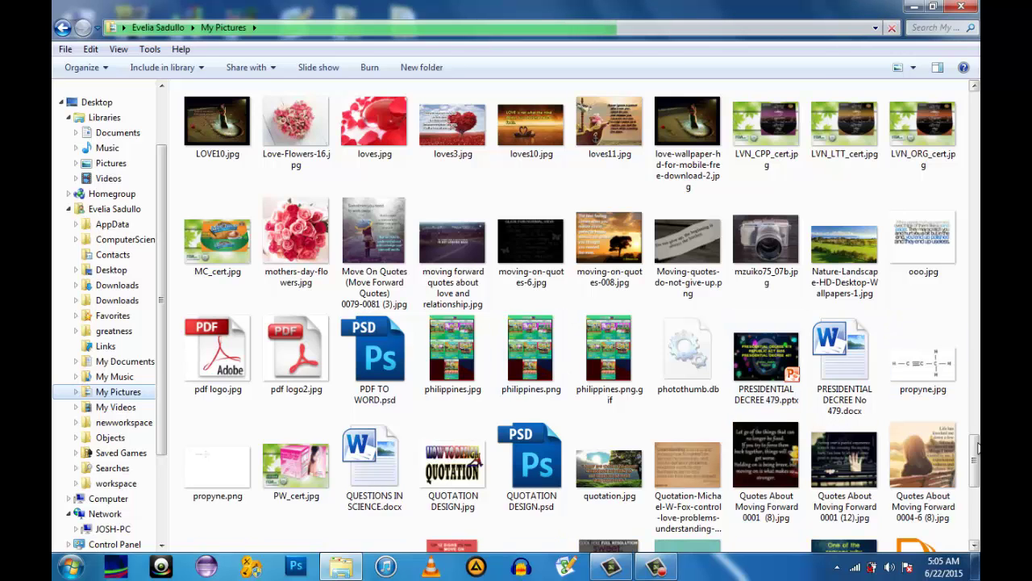
left_click_drag(976, 478, 975, 495)
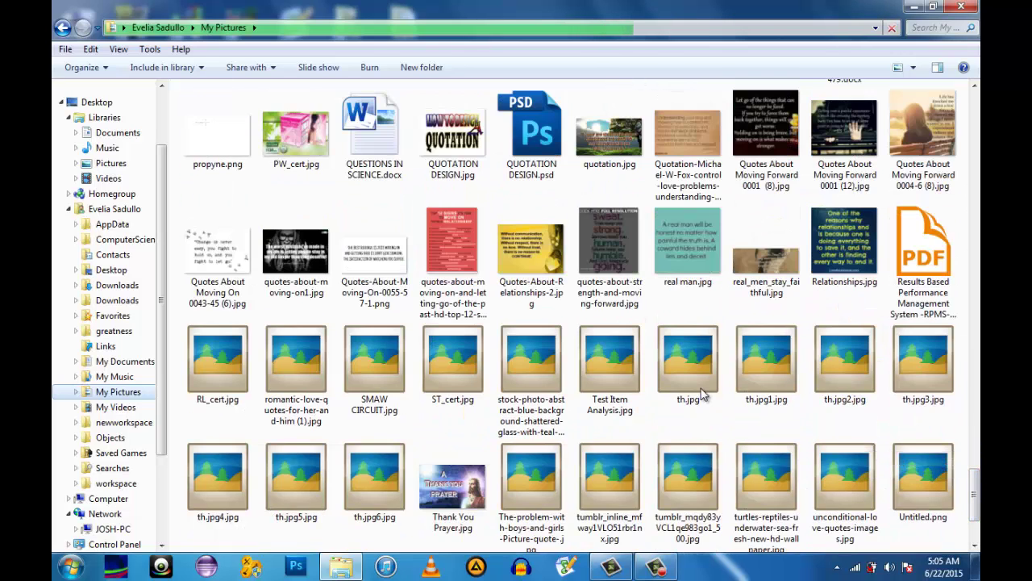
double_click(615, 371)
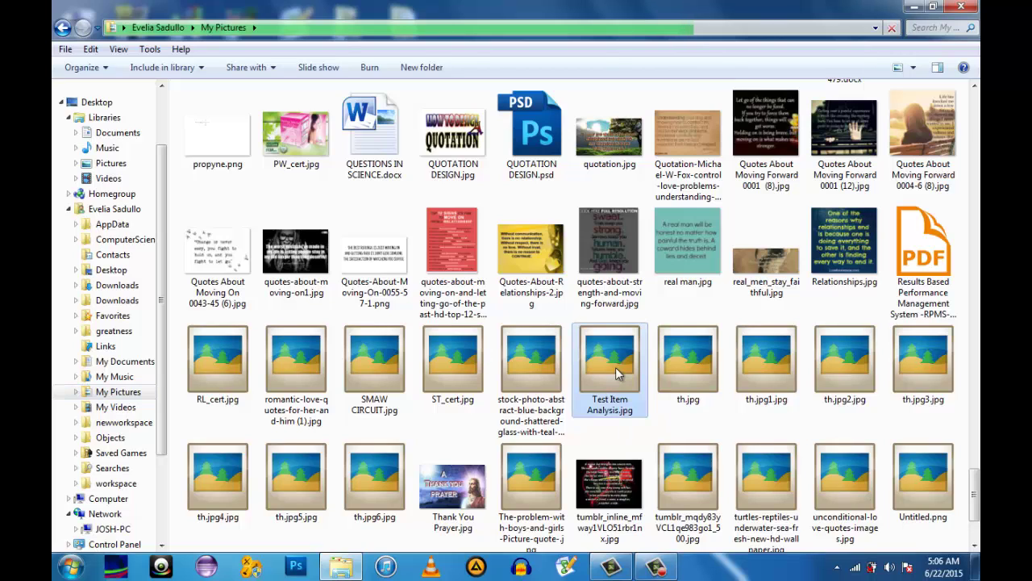
right_click(615, 367)
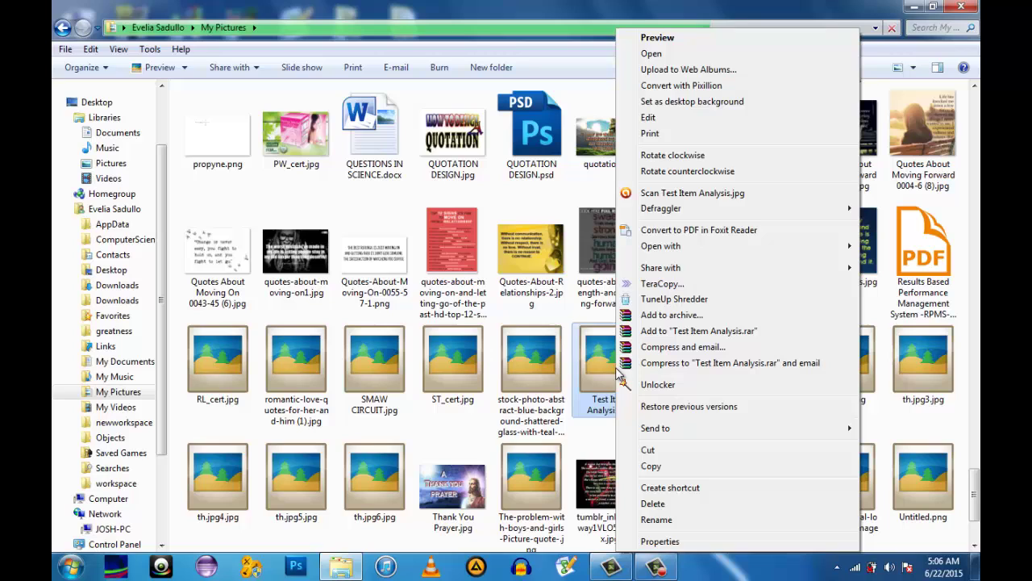
left_click(659, 37)
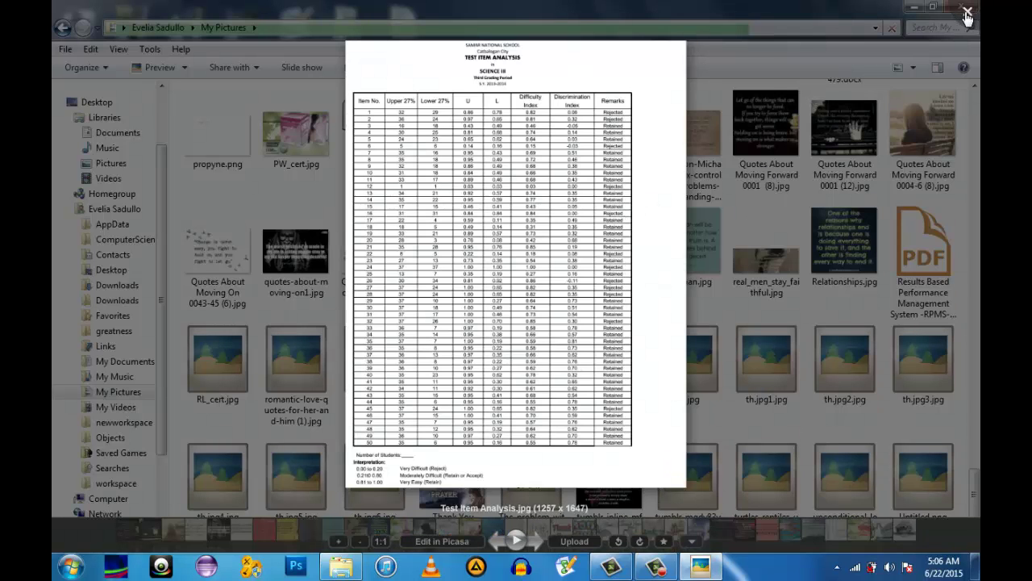
left_click(967, 14)
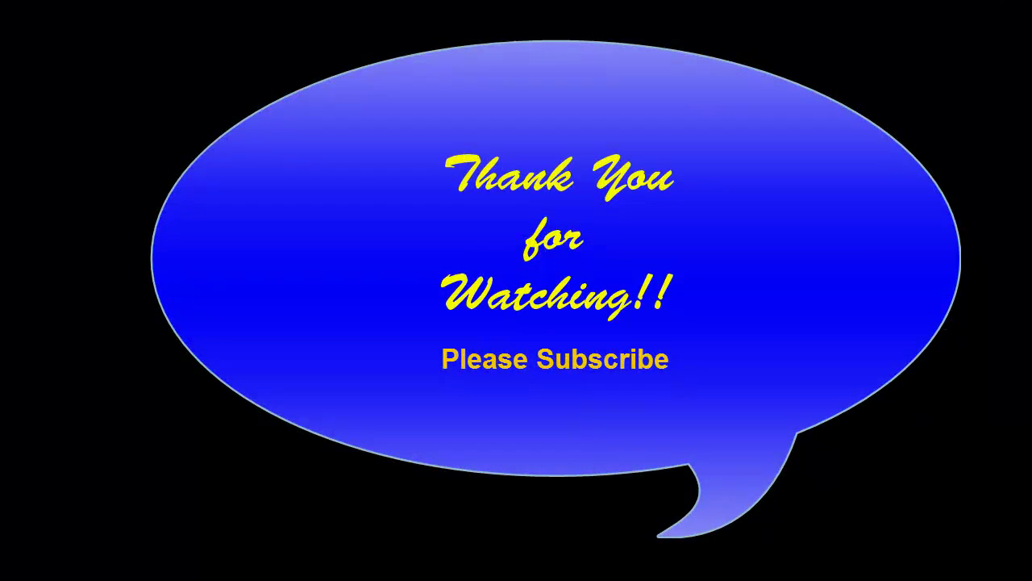